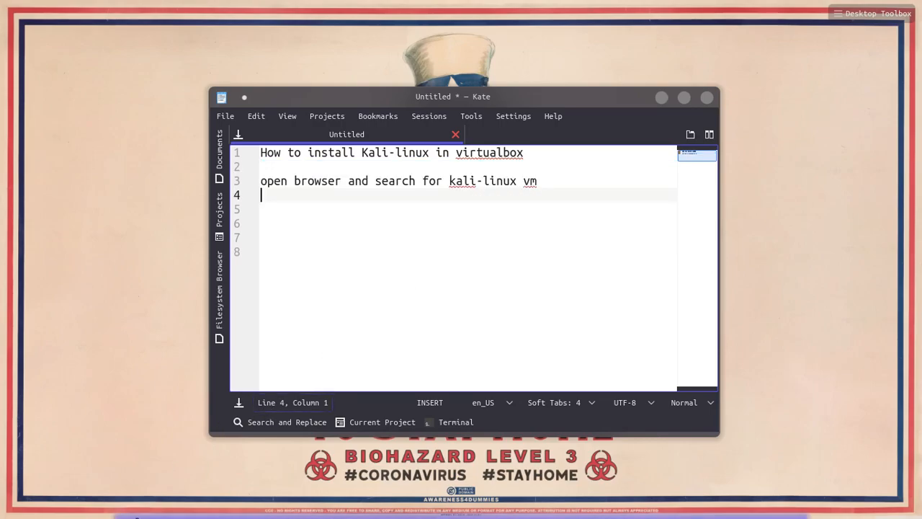
Bring the Brave browser back in front of the Kate setup notes
click(114, 492)
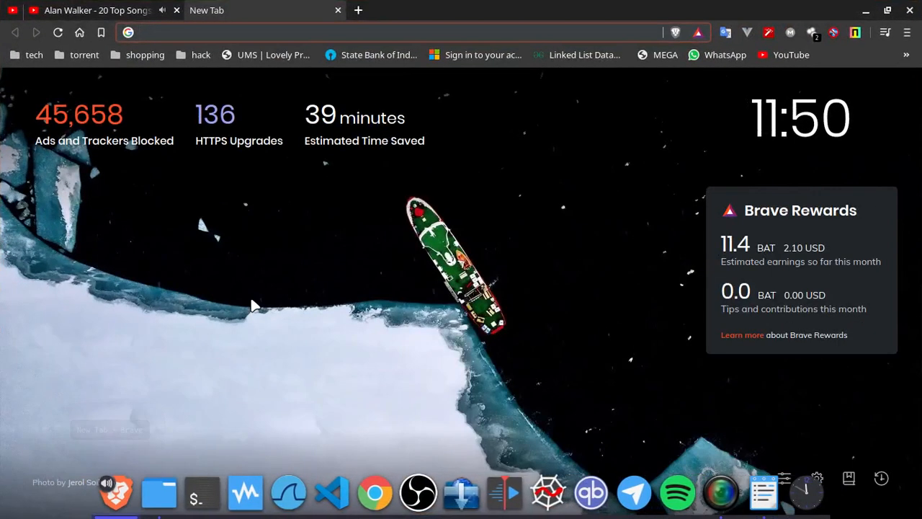
Search for 'kali linux vm' and restore the Kate note about the offensive-security website
text(kali)
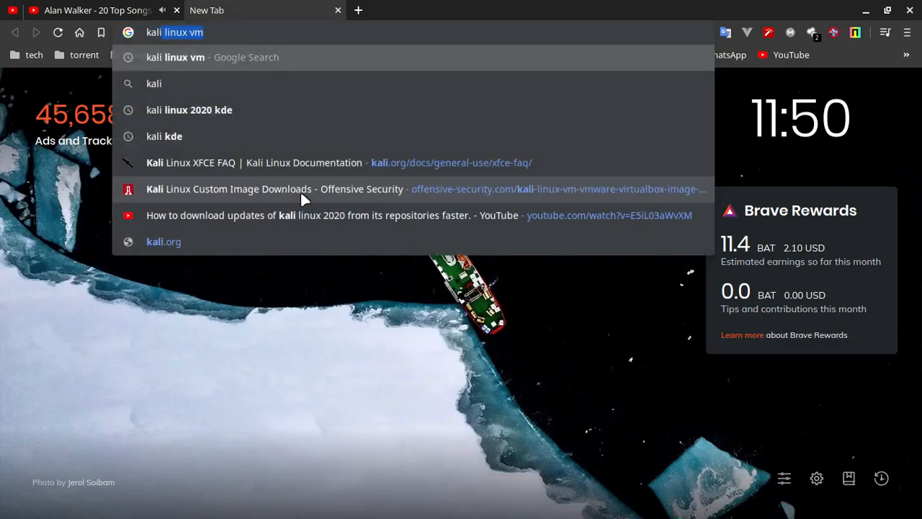
key(Return)
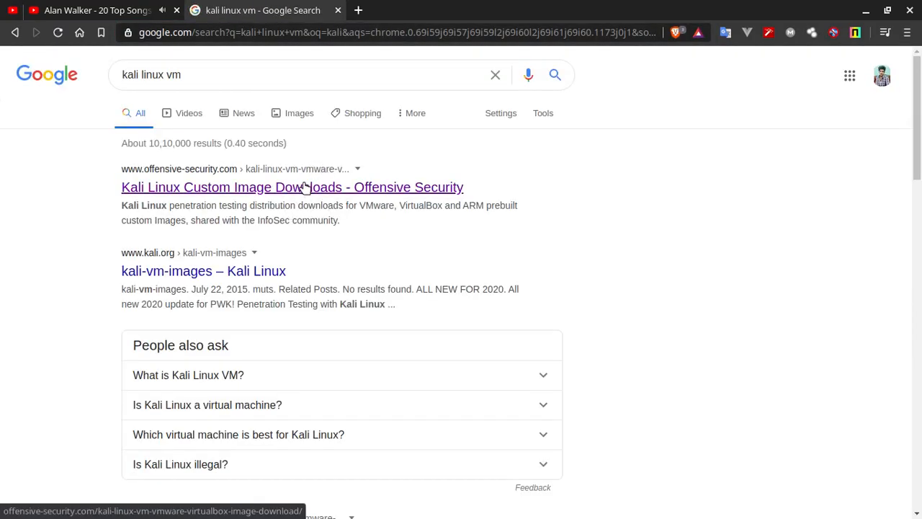
key(alt+Tab)
text(beware it must be downloaded from offensive-security website as shown)
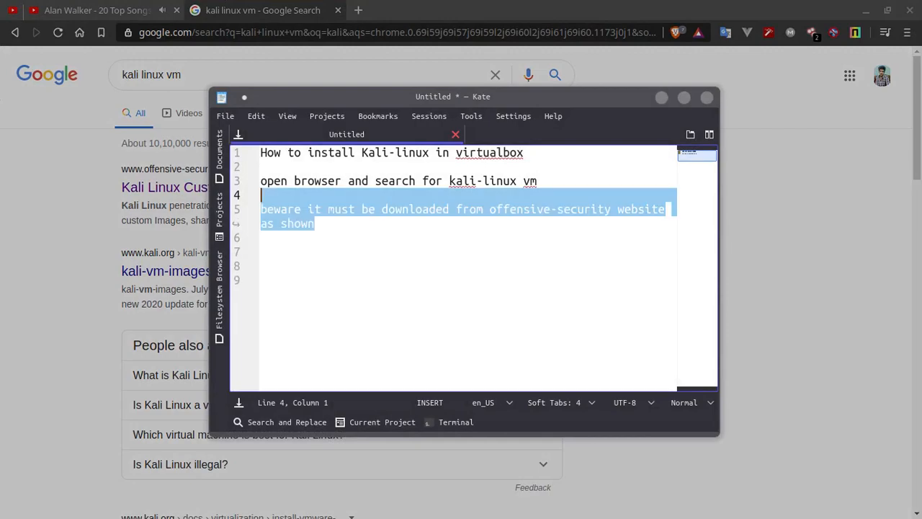
click(455, 249)
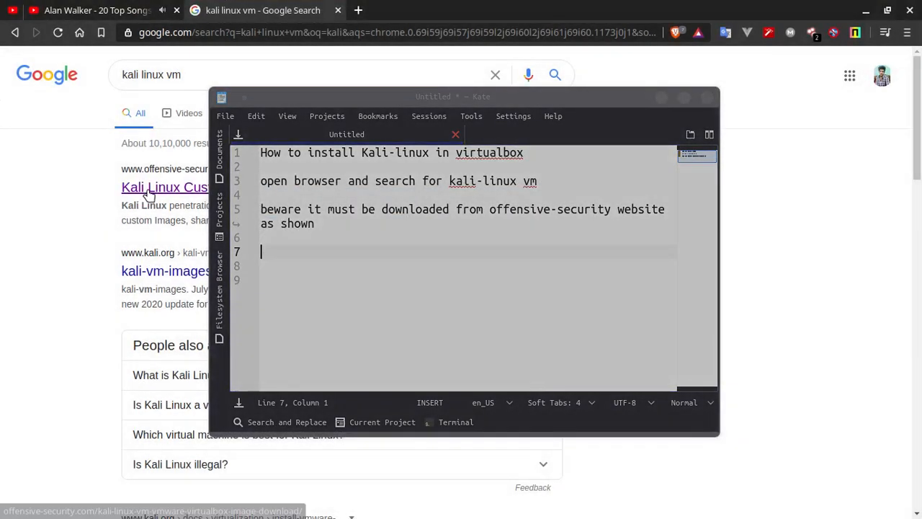
On the Offensive Security downloads page, expand VirtualBox Images and try the 64-bit torrent, cancelling the save
click(146, 192)
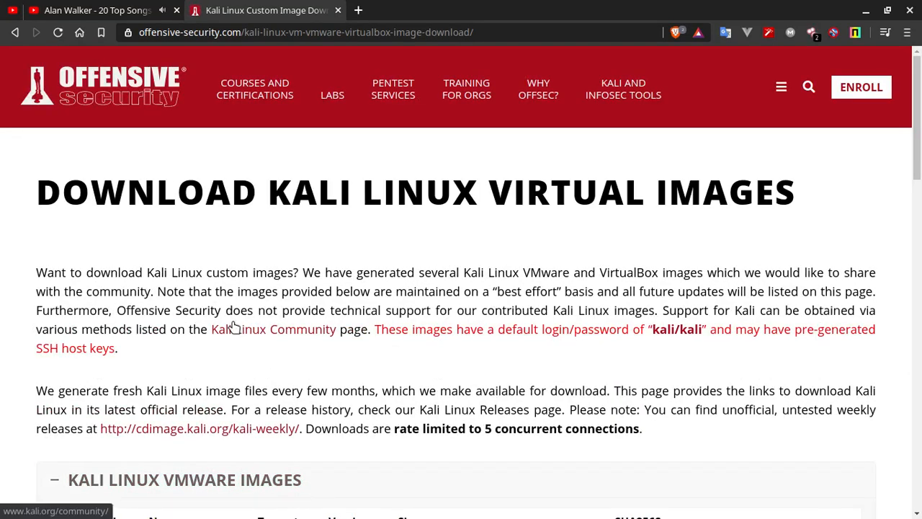
scroll(233, 325, down, 5)
scroll(232, 324, down, 1)
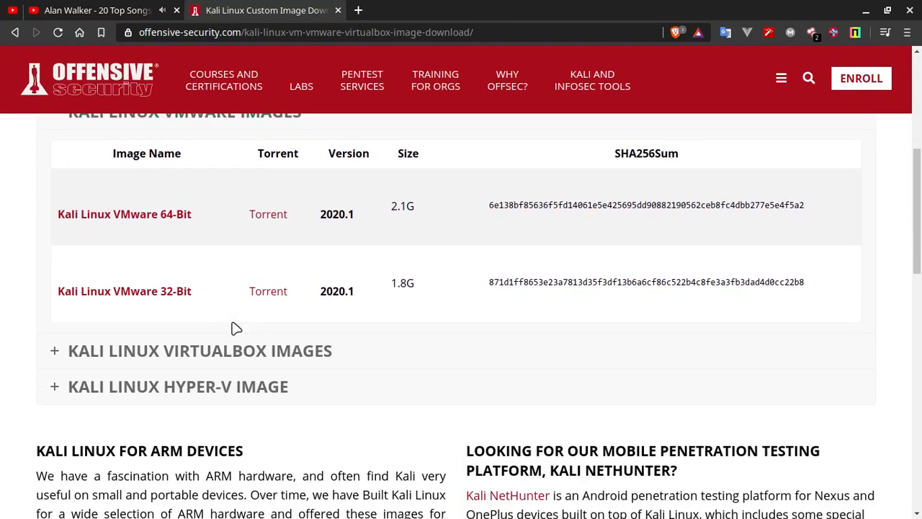
click(125, 344)
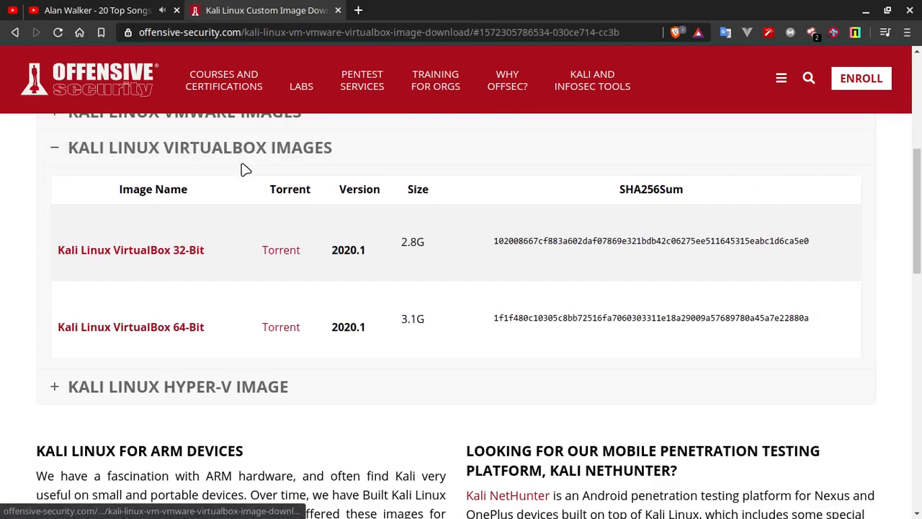
click(281, 329)
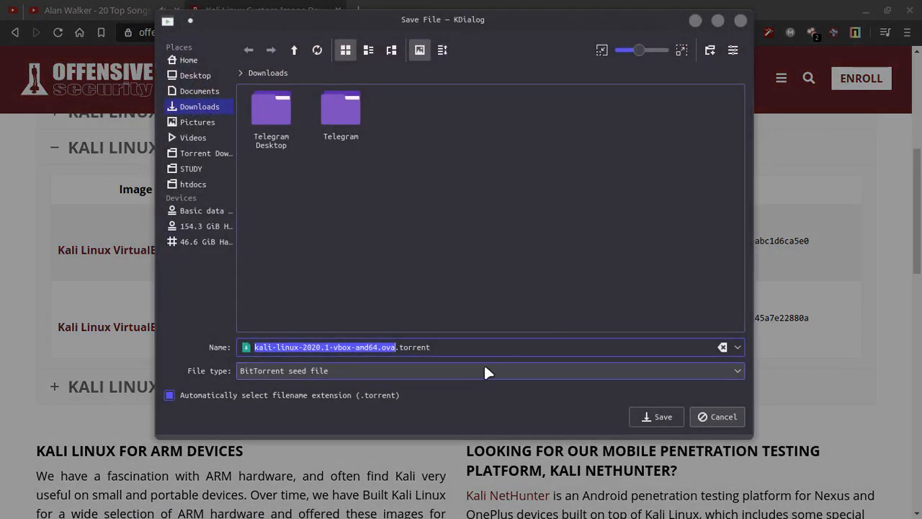
click(702, 418)
Restore the Kate lines 'download it', 'i have already downloaded it' and 'go to the downloaded file and open it'
key(alt+Tab)
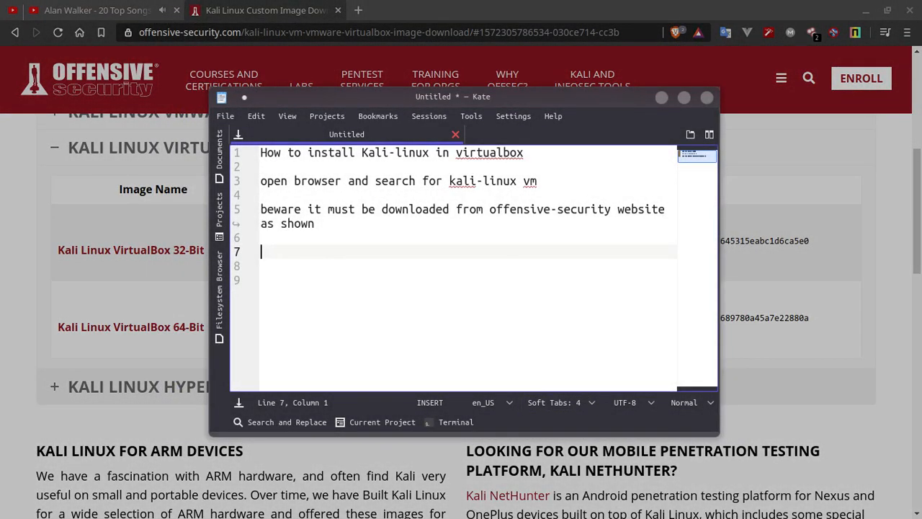
click(529, 328)
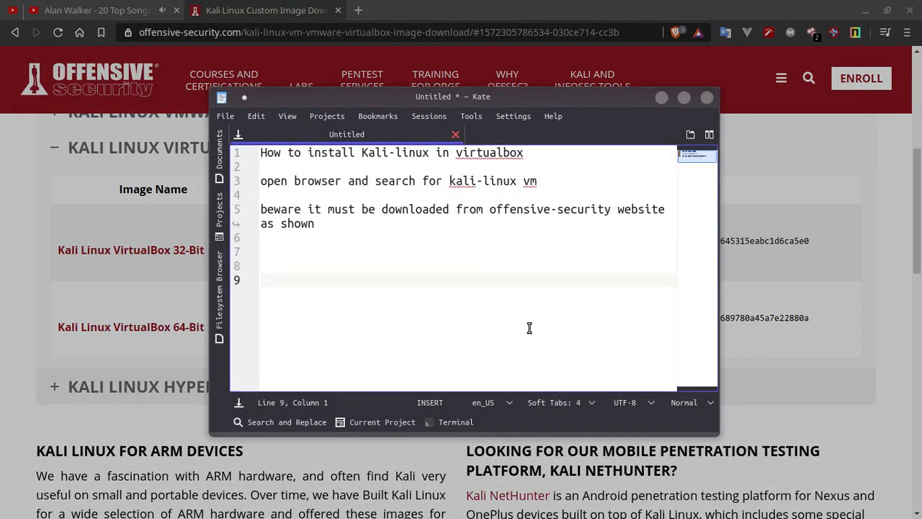
key(ctrl+z)
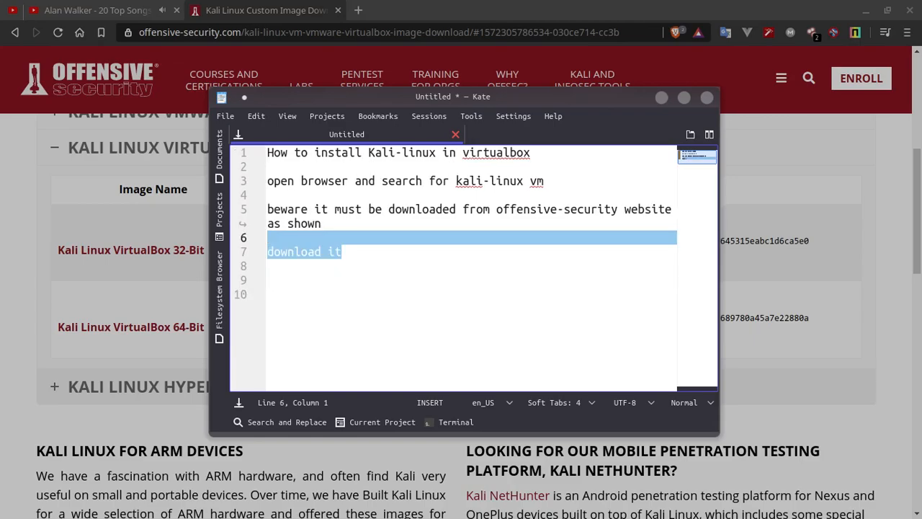
click(529, 328)
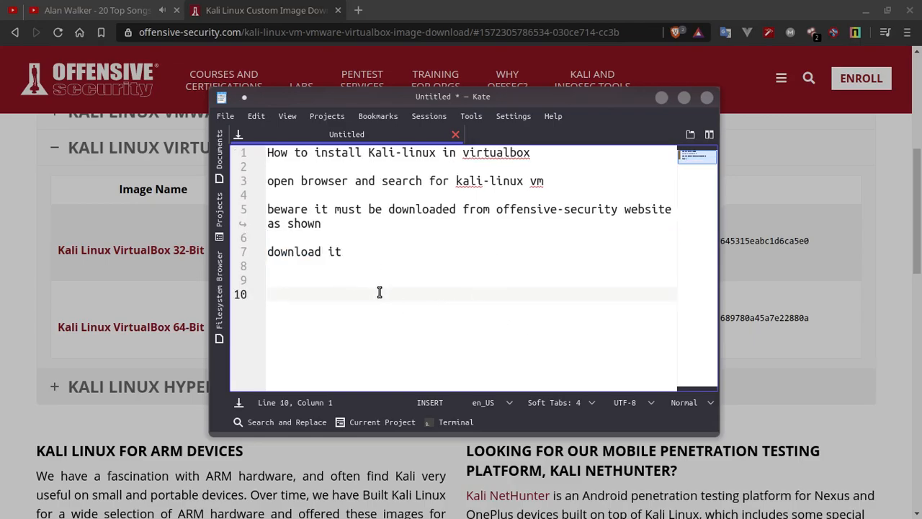
key(ctrl+z)
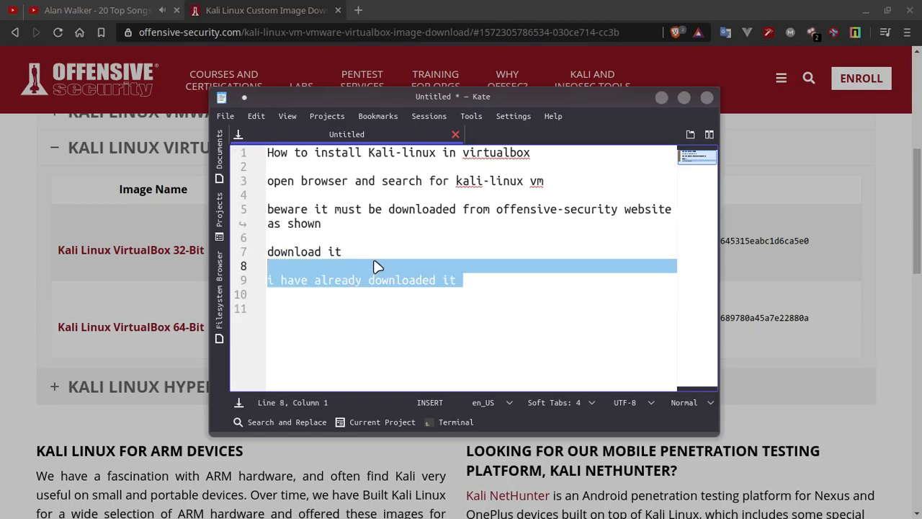
click(375, 266)
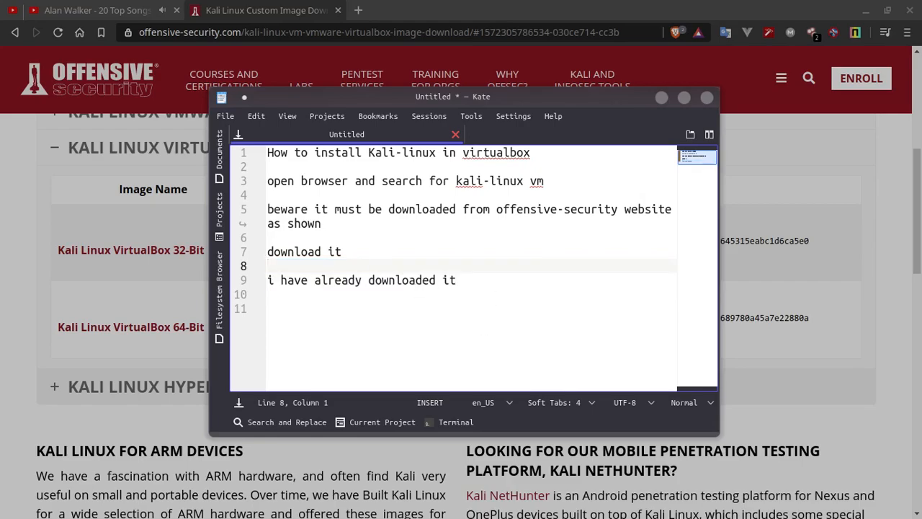
key(ctrl+z)
click(430, 310)
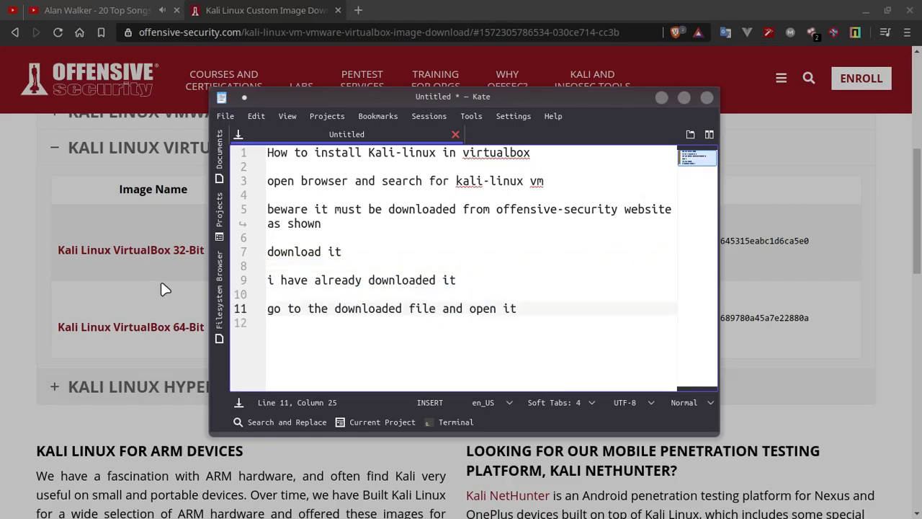
click(166, 290)
key(alt+Tab)
key(alt+Tab)
key(alt+Tab)
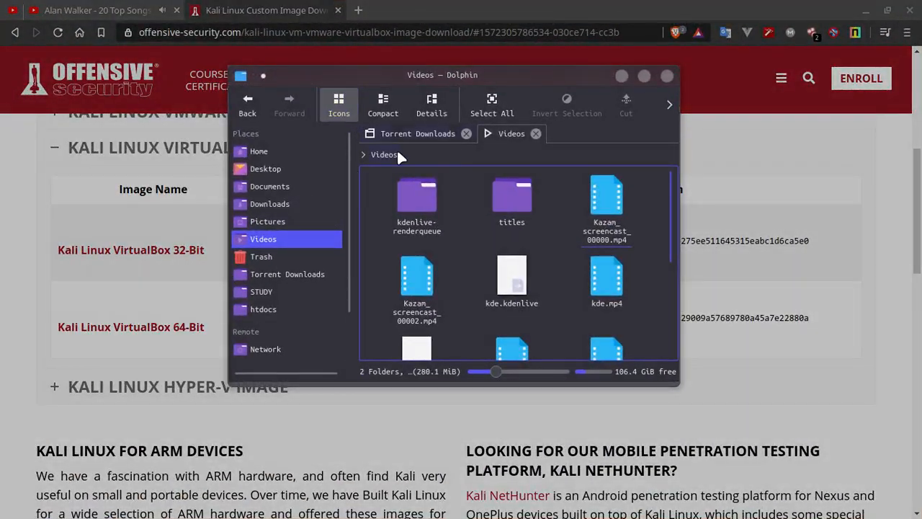
Open the kali-linux-2020-1-vbox-amd64-ova folder in Torrent Downloads and launch kali-linux-2020.1-vbox-amd64.ova
click(408, 137)
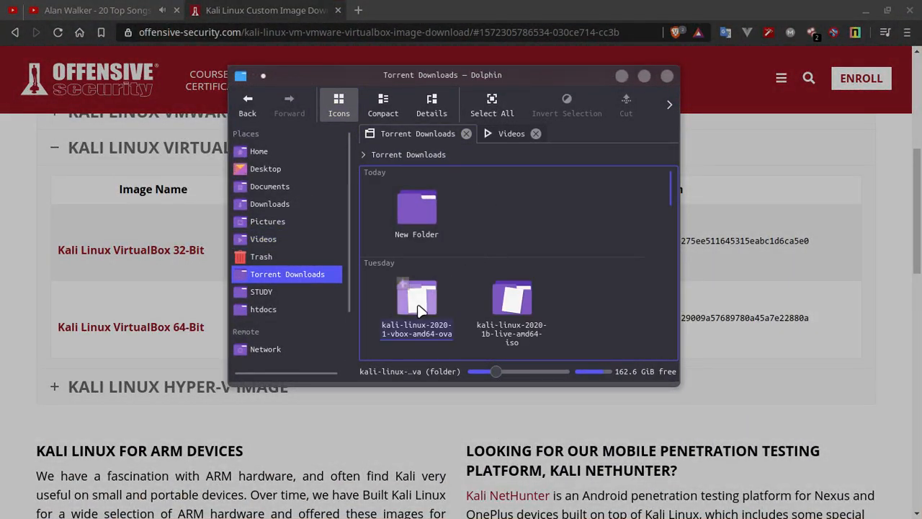
click(423, 298)
double_click(424, 303)
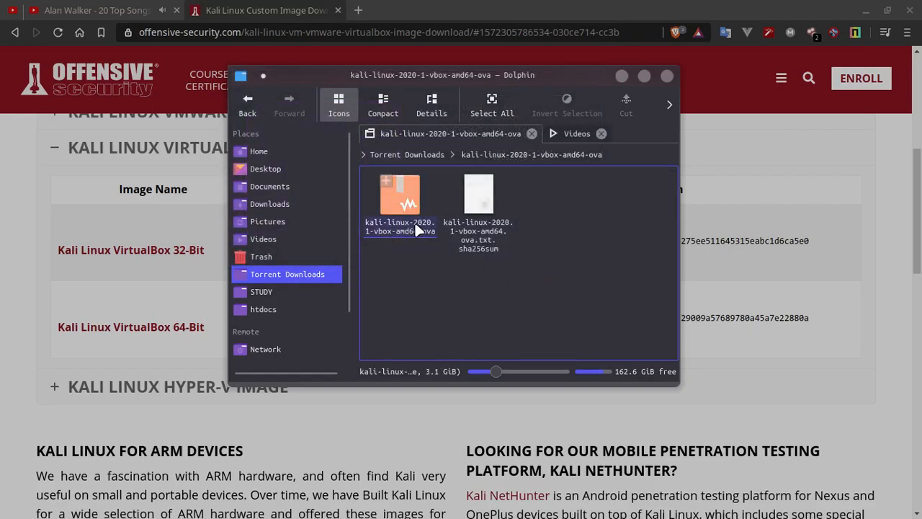
mouse_move(413, 232)
key(alt+Tab)
key(alt+Tab)
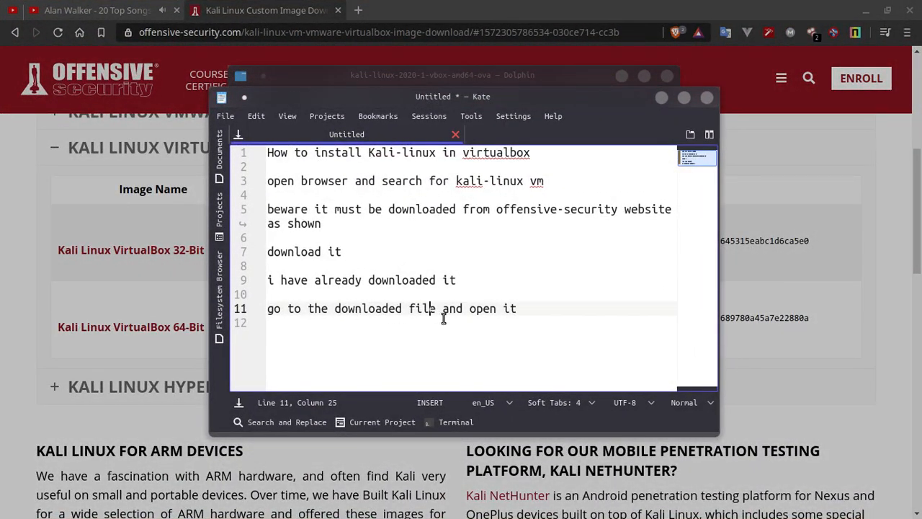
key(alt+Tab)
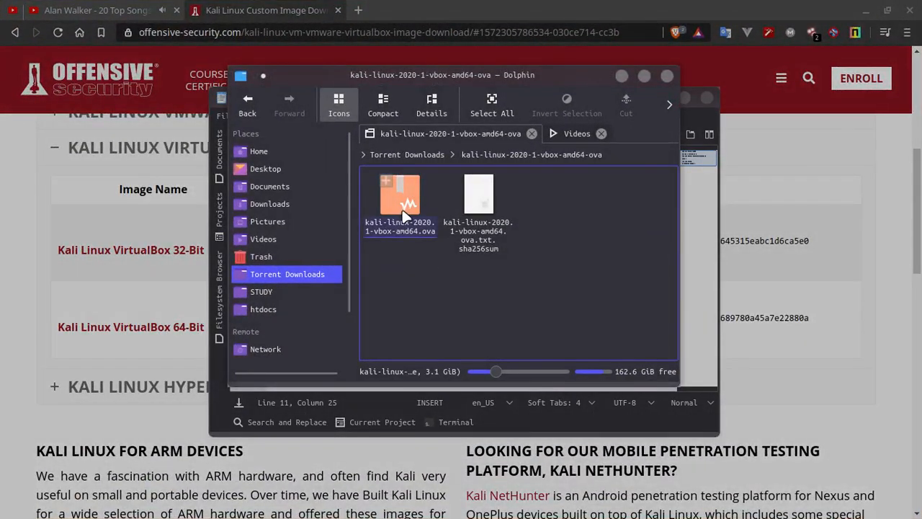
double_click(407, 215)
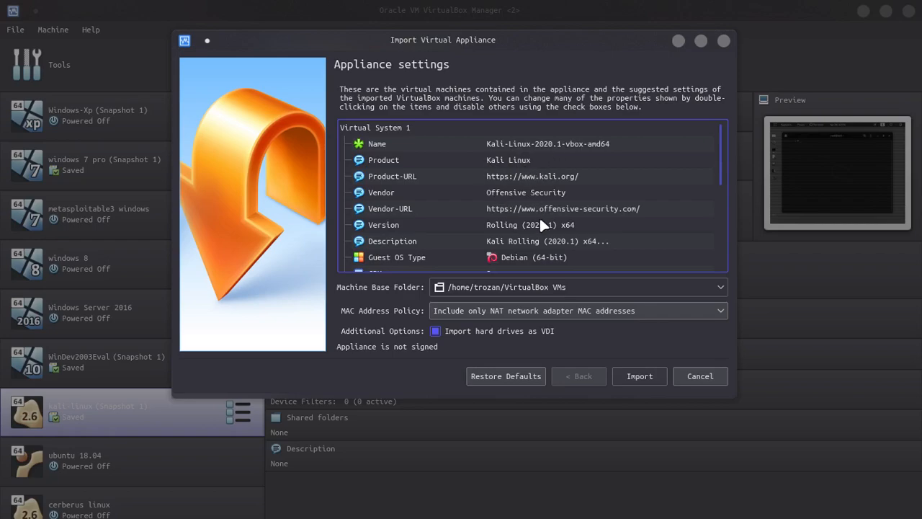
Import the Kali appliance with MAC policy 'Include all network adapter MAC addresses', agreeing to the licence
scroll(541, 223, down, 3)
scroll(541, 221, down, 2)
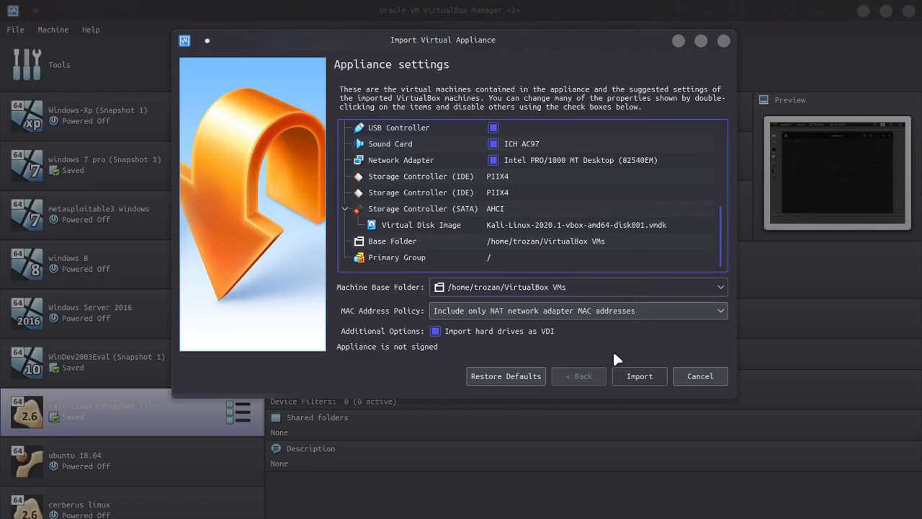
click(630, 382)
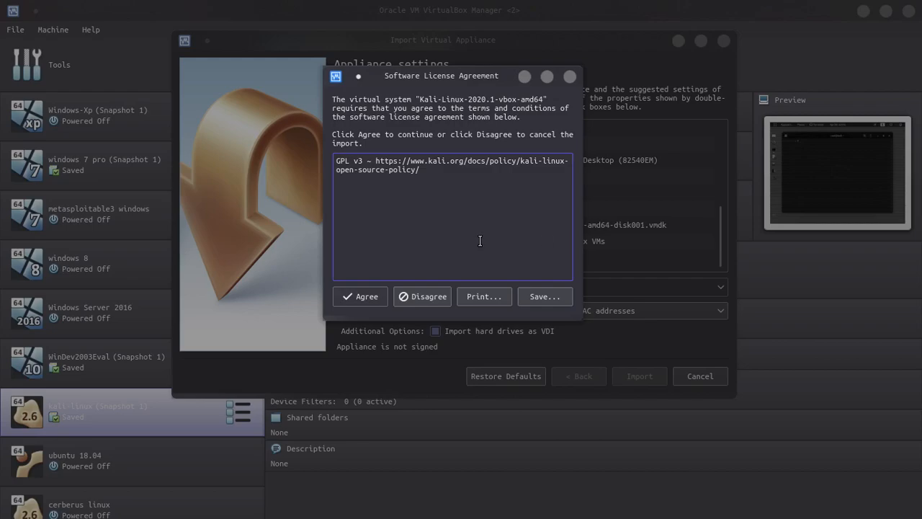
click(569, 77)
click(552, 302)
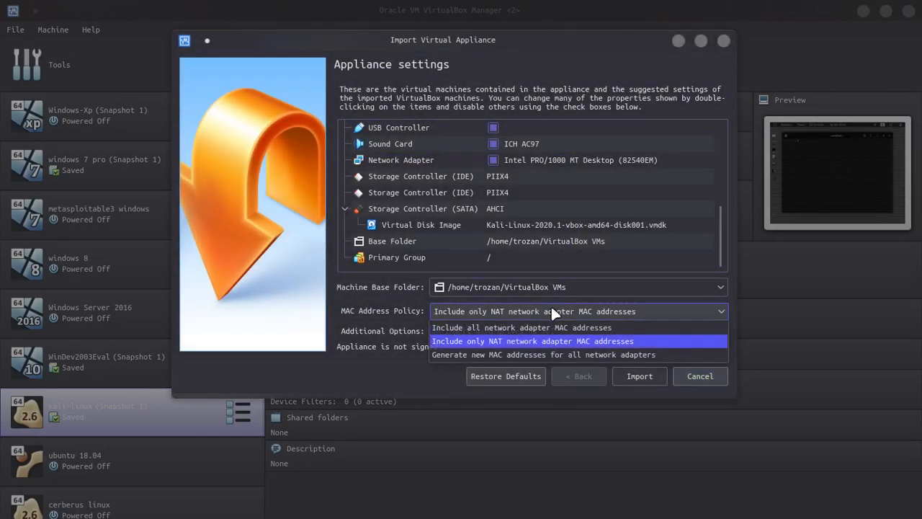
click(521, 328)
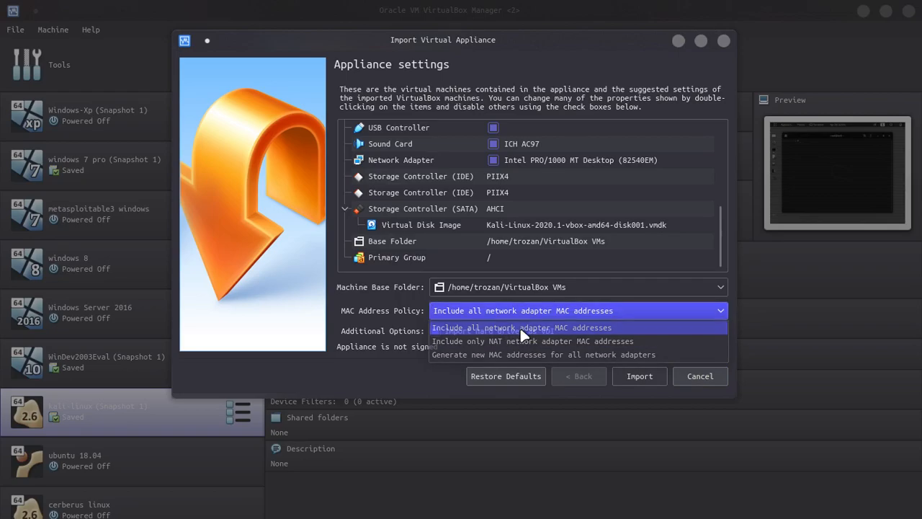
click(624, 374)
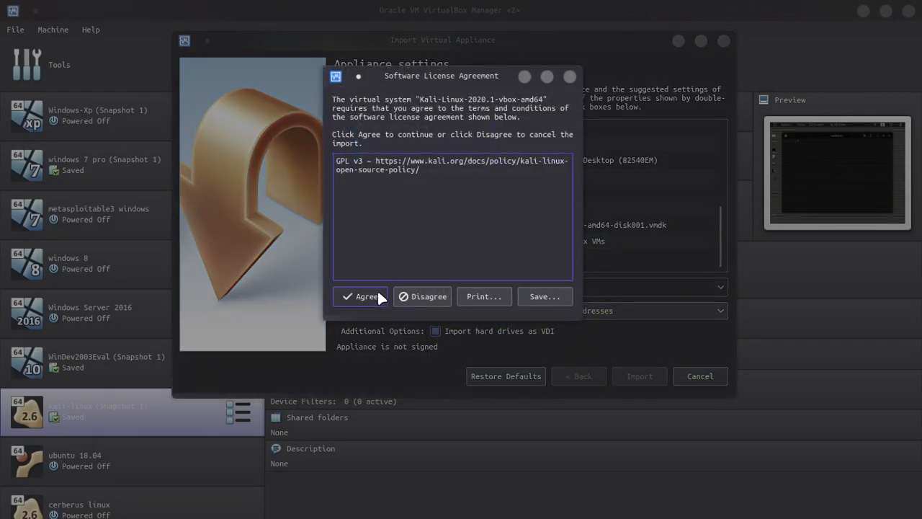
click(364, 296)
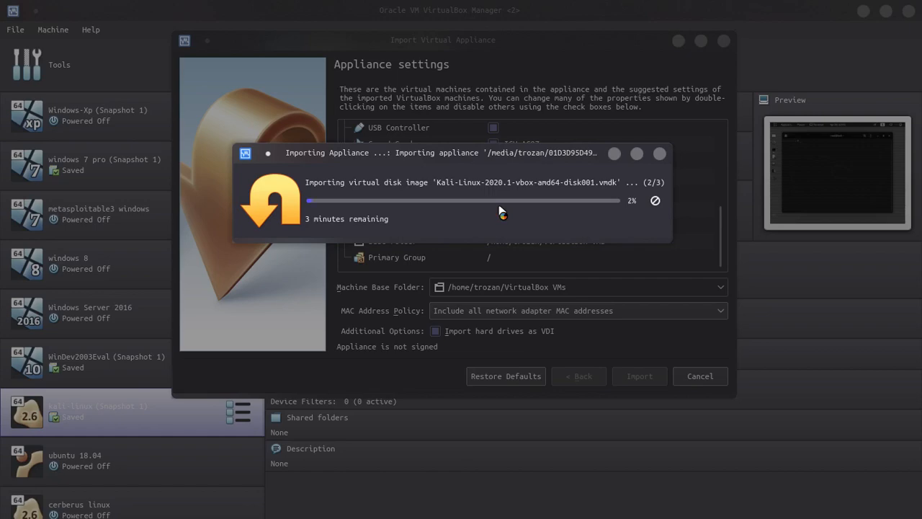
Add the line 'wait for completion' to the Kate notes while the import runs
key(alt+Tab)
key(alt+Tab)
key(alt+Tab)
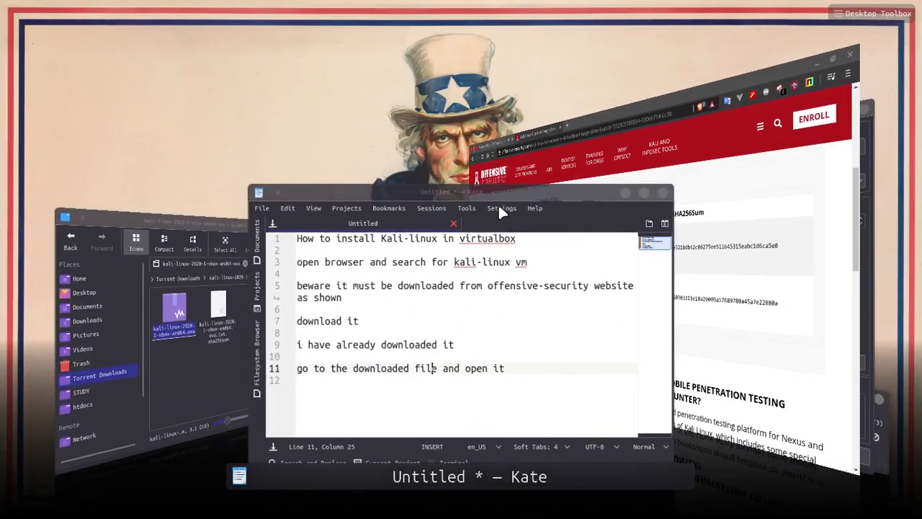
key(ctrl+z)
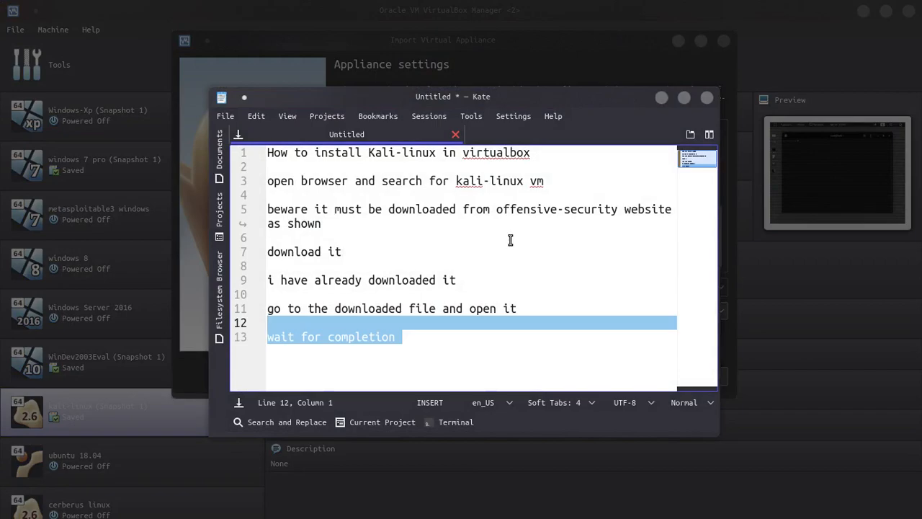
click(523, 287)
click(528, 330)
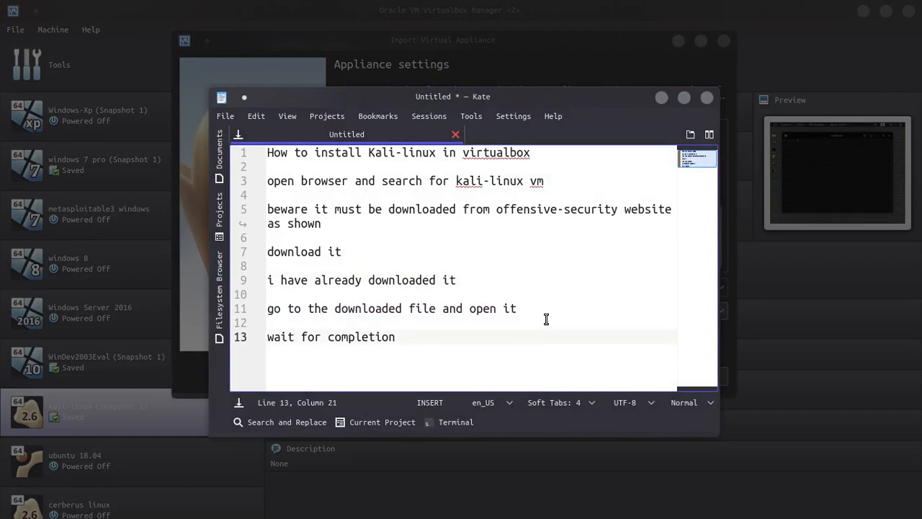
Pause the screen recorder from the window overview while the Kali import completes
key(ctrl+F9)
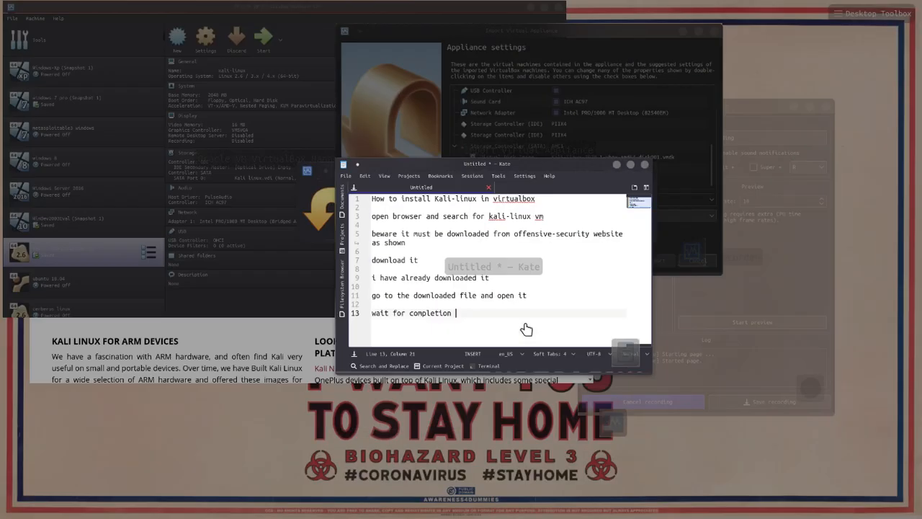
click(786, 309)
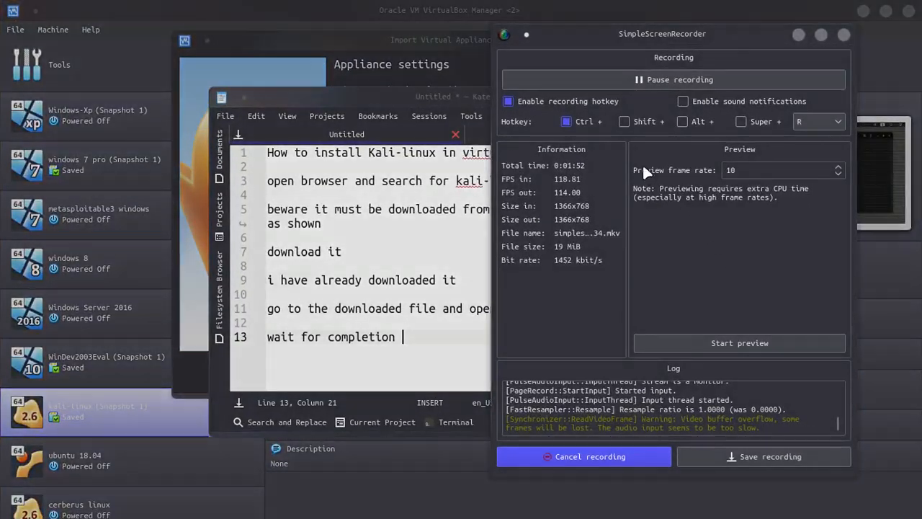
click(622, 74)
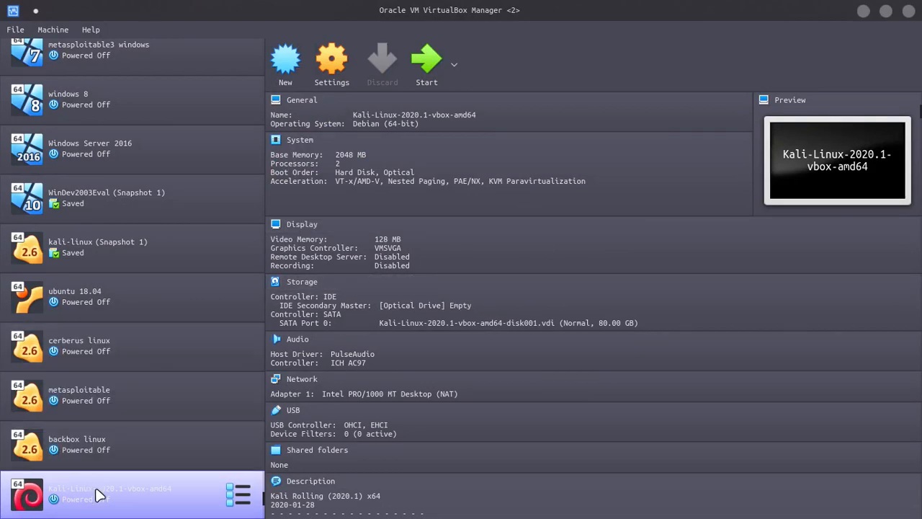
Start the Kali-Linux-2020.1-vbox-amd64 VM and boot the Kali GNU/Linux GRUB entry
double_click(121, 503)
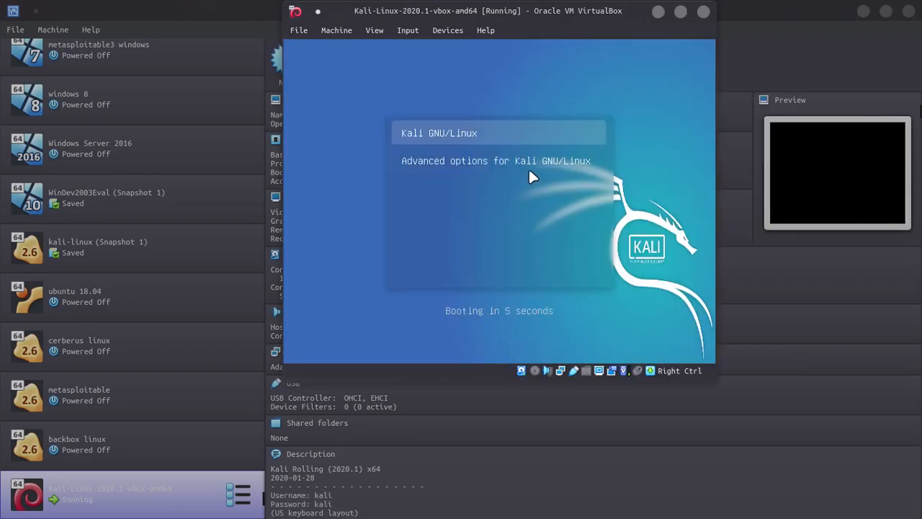
key(Return)
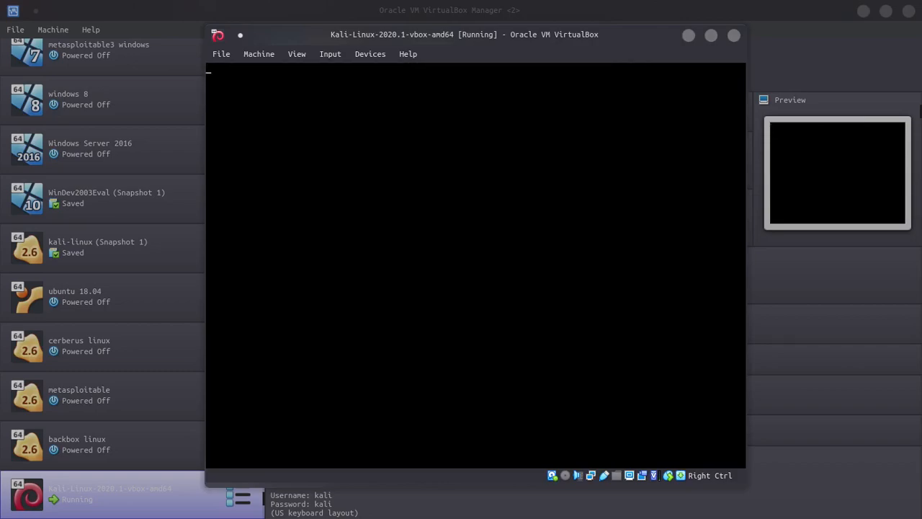
In Kate, add a 'done' line below 'wait for completion'
key(alt+Tab)
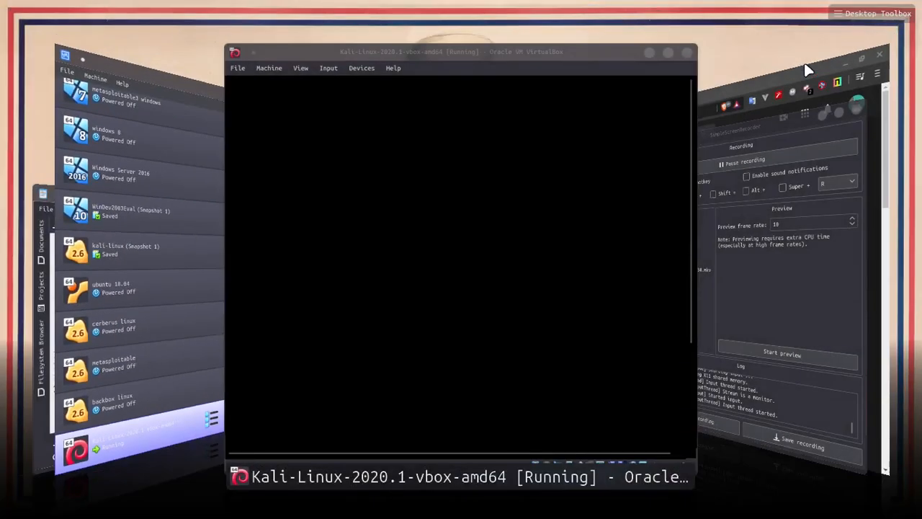
key(alt+Tab)
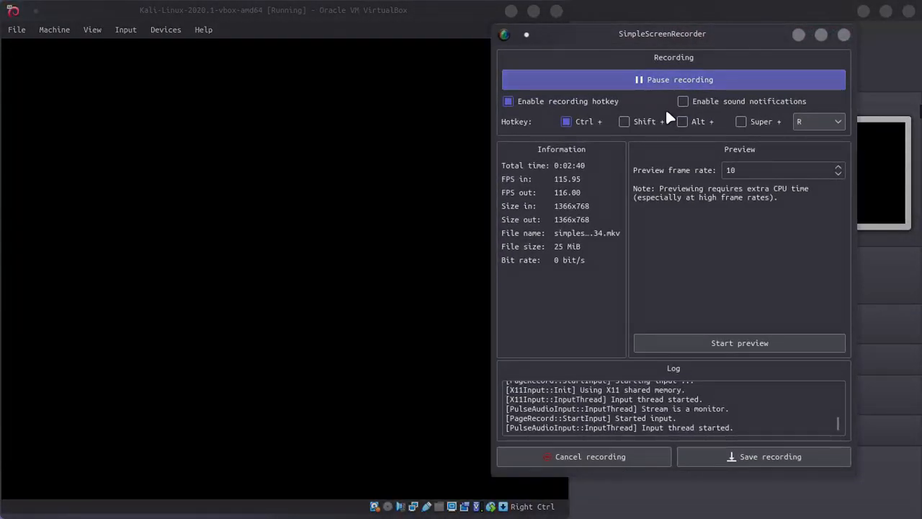
key(alt+Tab)
key(alt+Tab)
key(alt+Tab)
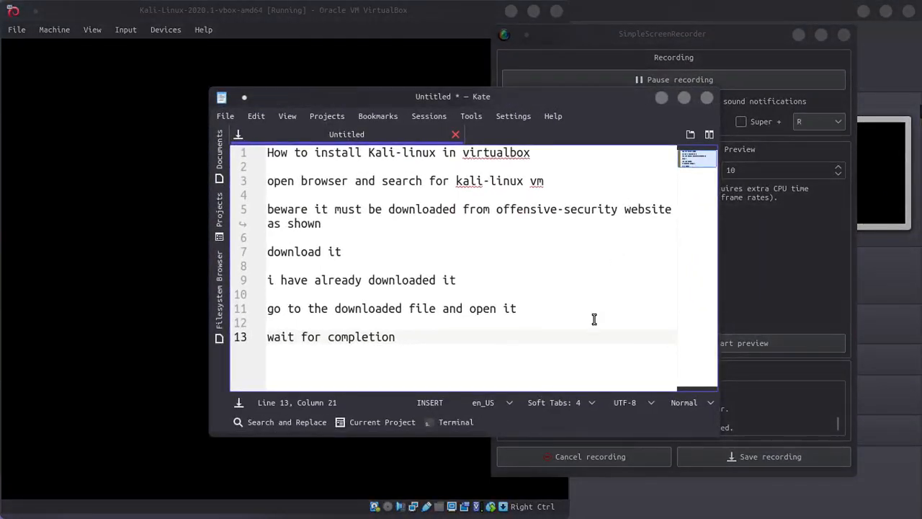
key(Return)
key(BackSpace)
key(BackSpace)
key(BackSpace)
key(Return)
text(done)
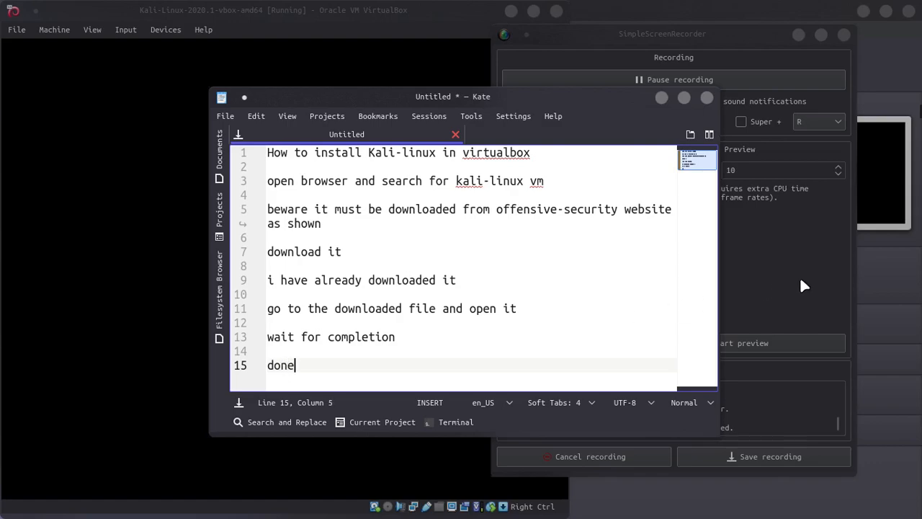
click(470, 346)
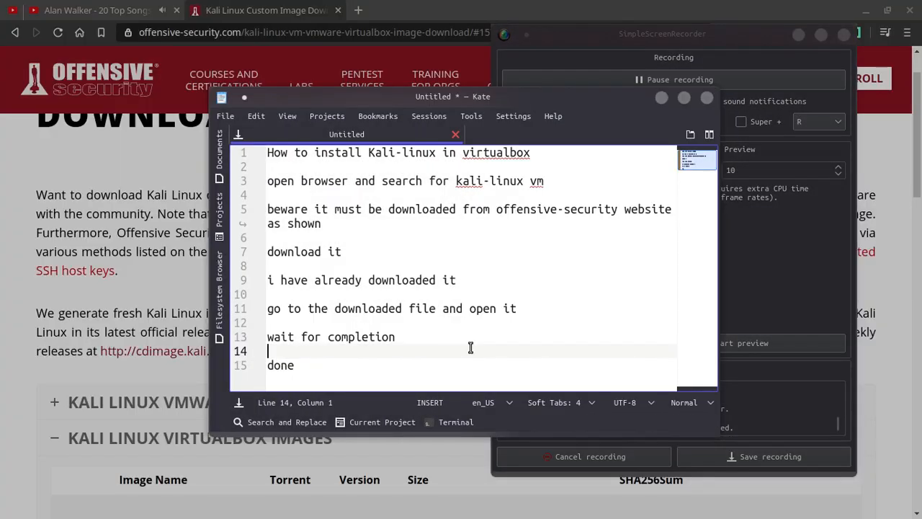
key(Down)
key(Right)
key(Return)
key(Return)
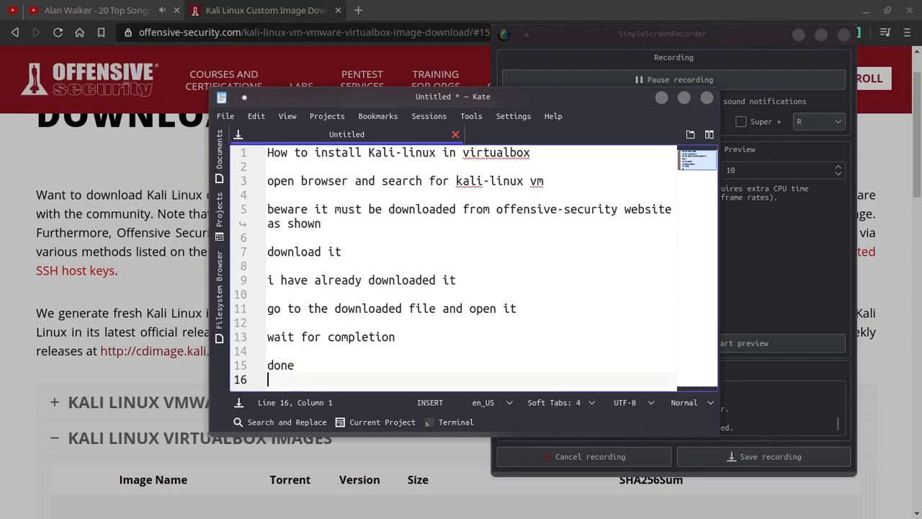
Add 'wait you need username and password after install so' and 'go to website', then return to Brave
text(wait you need)
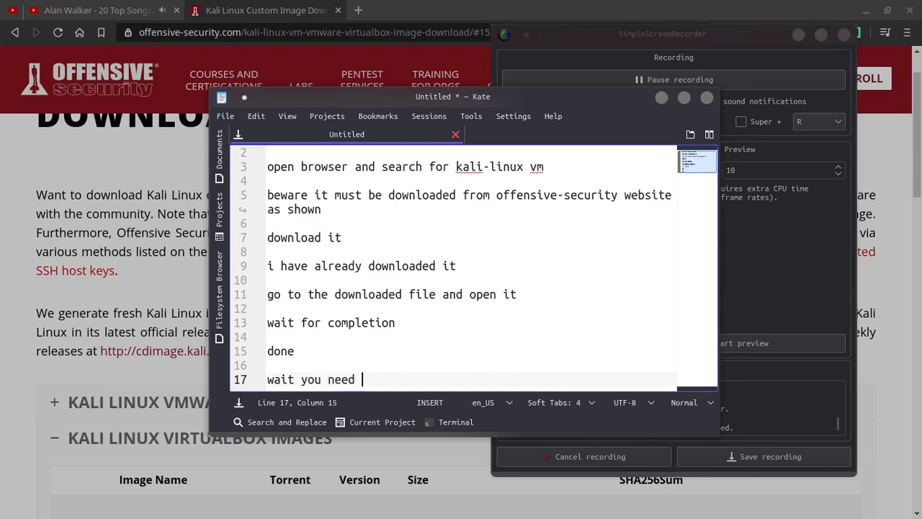
text(username and password)
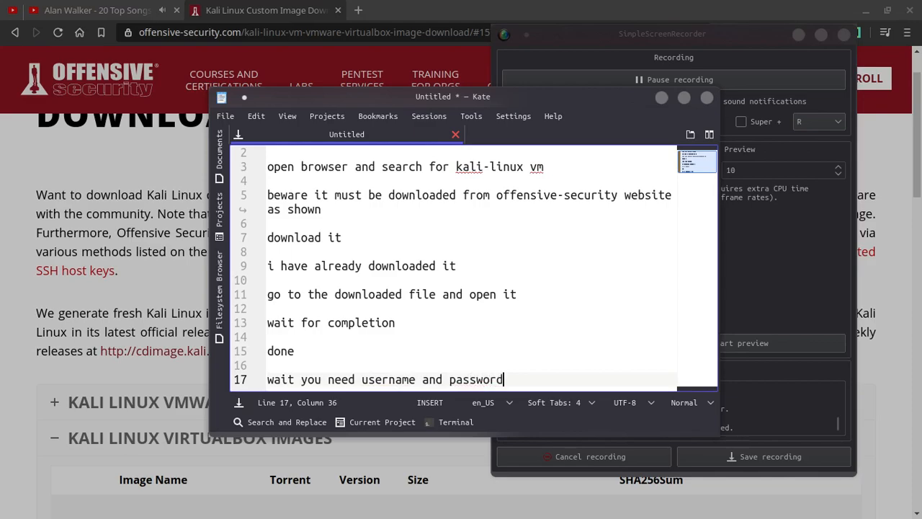
text( after insta)
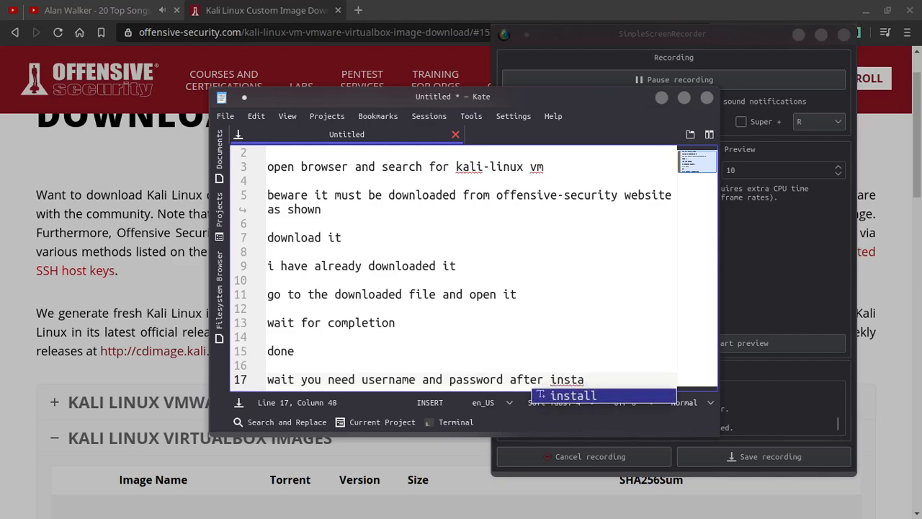
text(ll )
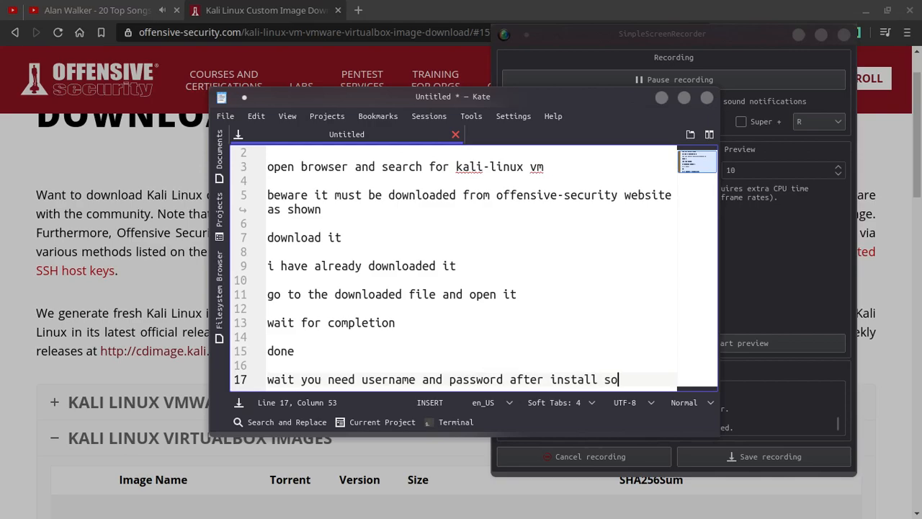
text(so)
key(Return)
key(Return)
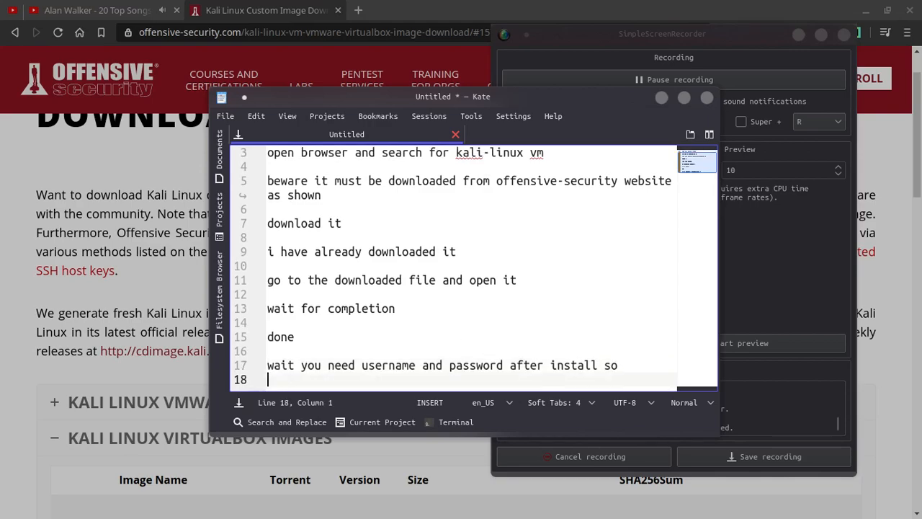
text(go to we)
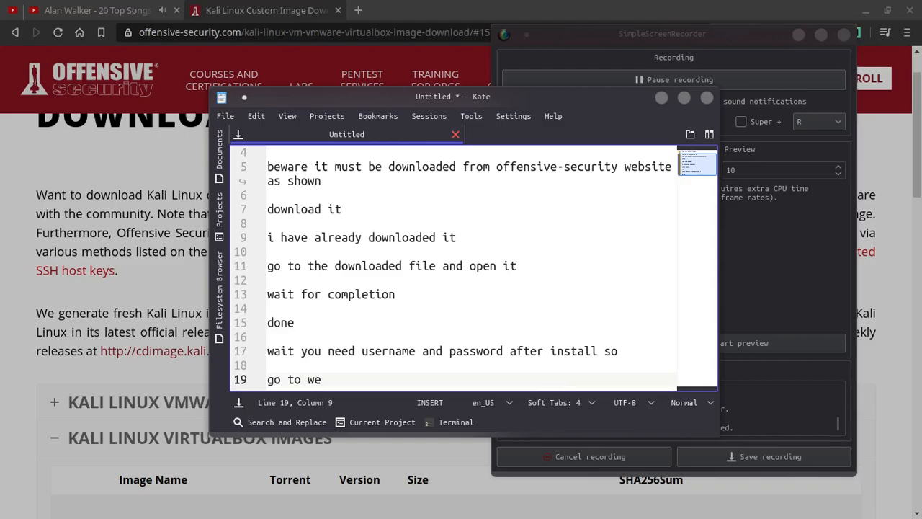
text(bsit)
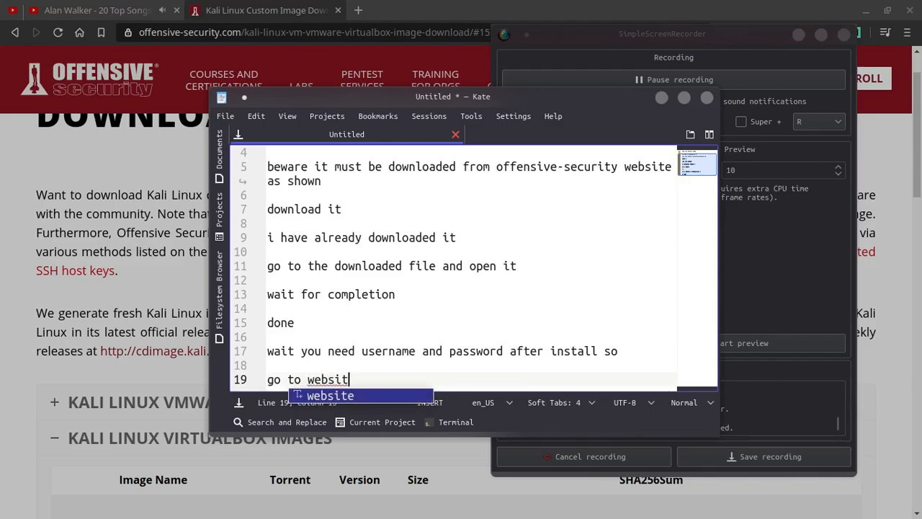
text(e)
click(195, 288)
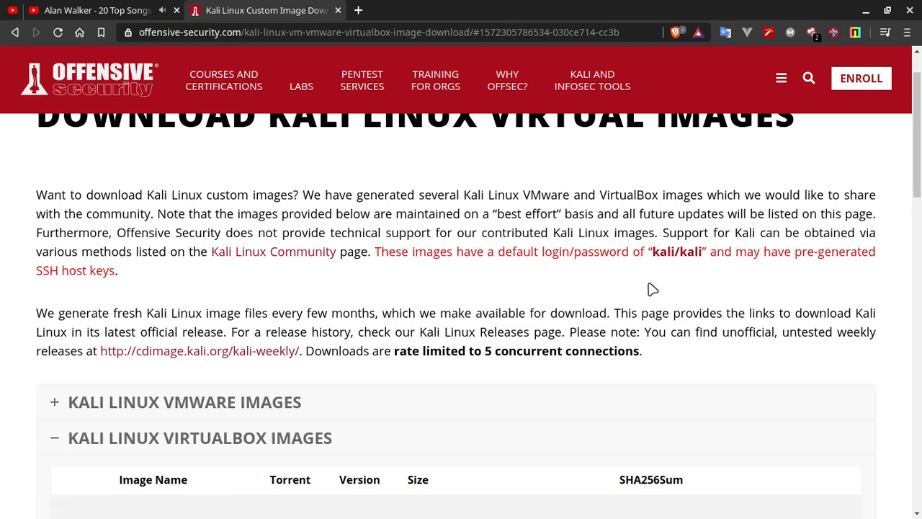
Add the default Kali username and password lines to the notes, followed by a closing 'thanks'
key(alt+Tab)
key(Return)
key(Return)
text(us)
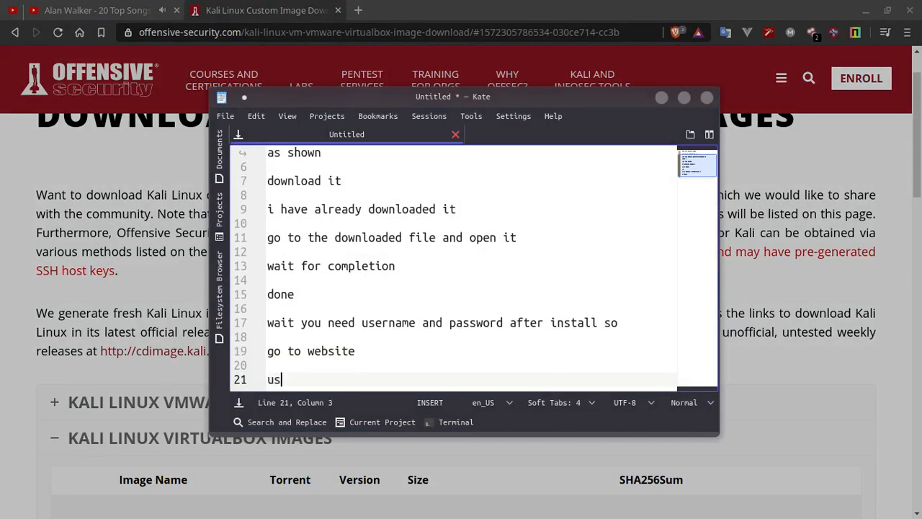
text(er)
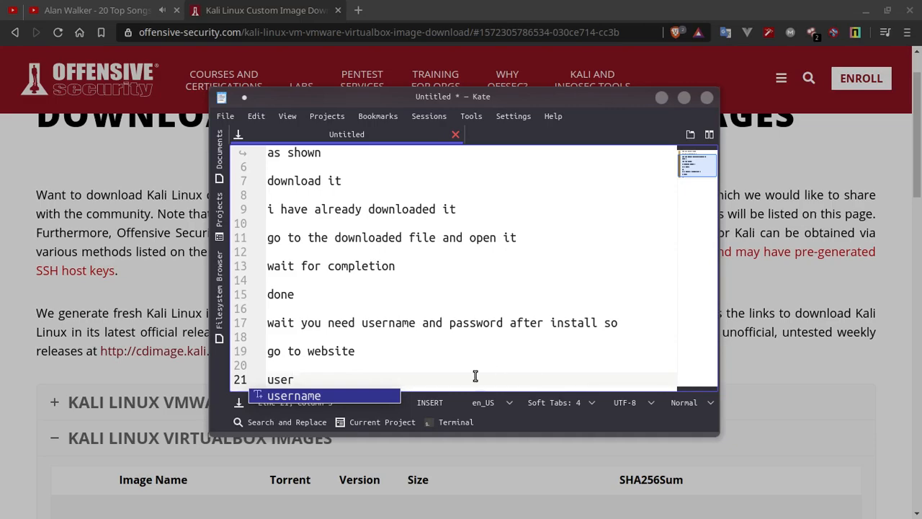
key(Return)
text(kali)
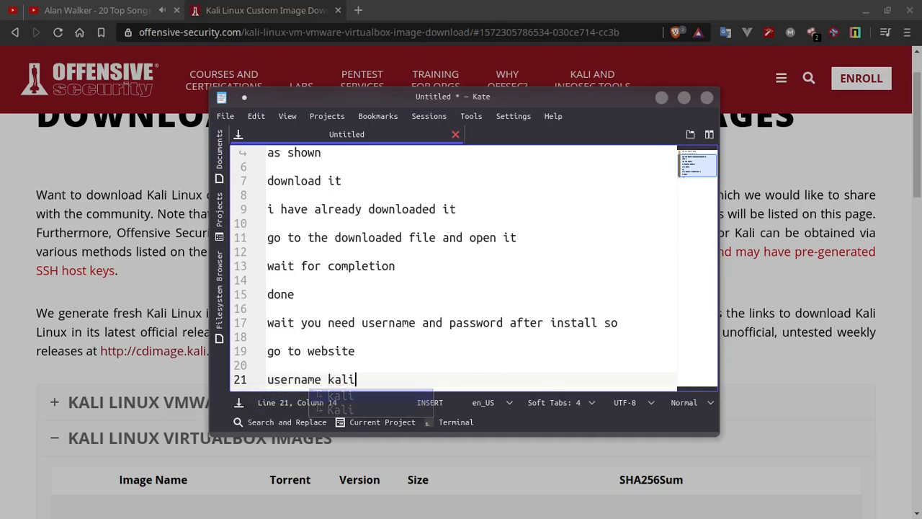
key(Return)
text(pass)
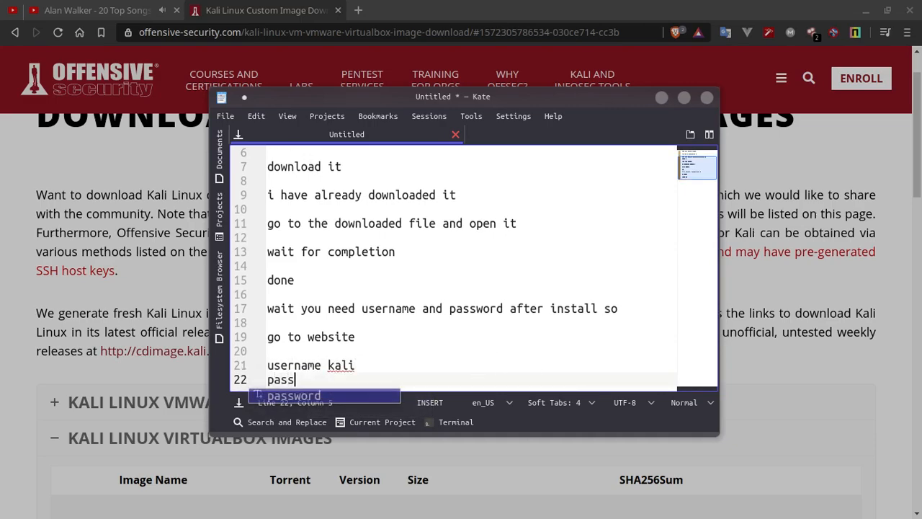
key(Return)
text(kali)
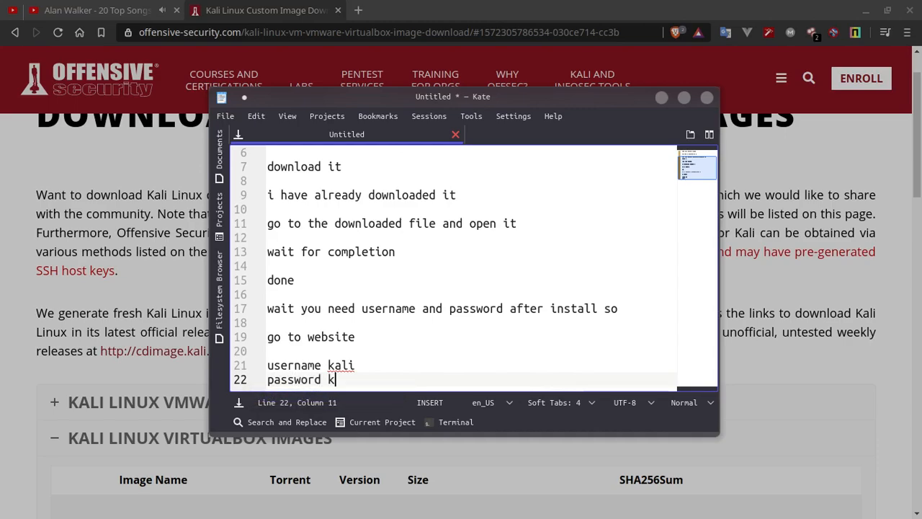
key(Return)
key(Return)
text(thanks)
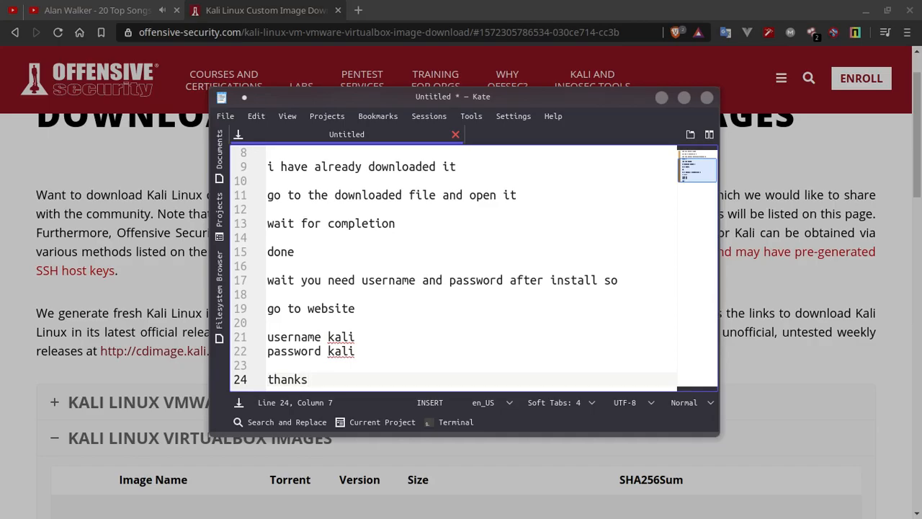
Log in to the Kali VM as user 'kali' with the default password to reach the desktop
key(alt+Tab)
key(alt+Tab)
key(alt+Tab)
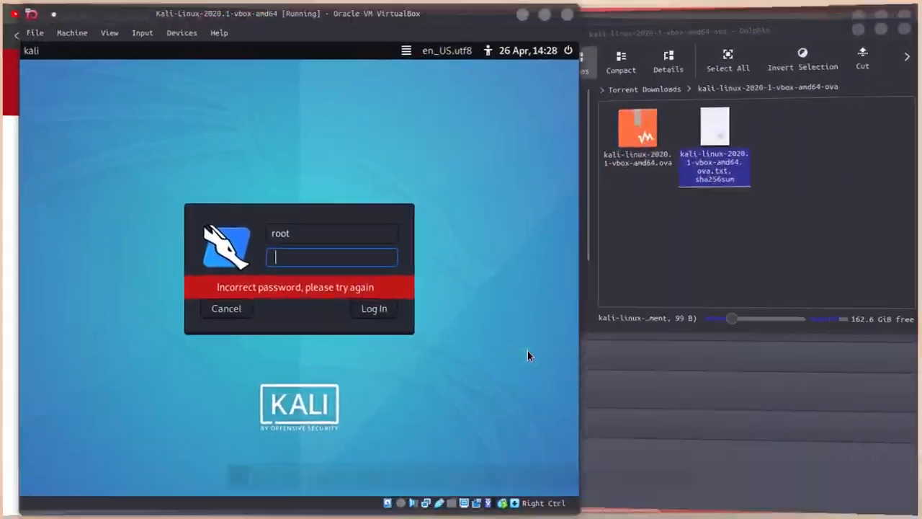
click(331, 235)
key(BackSpace)
key(BackSpace)
key(BackSpace)
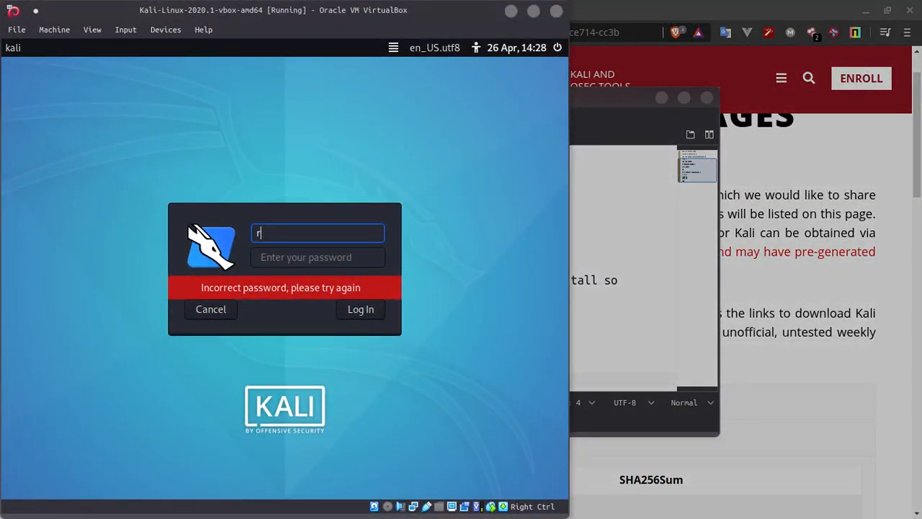
text(kali)
key(Tab)
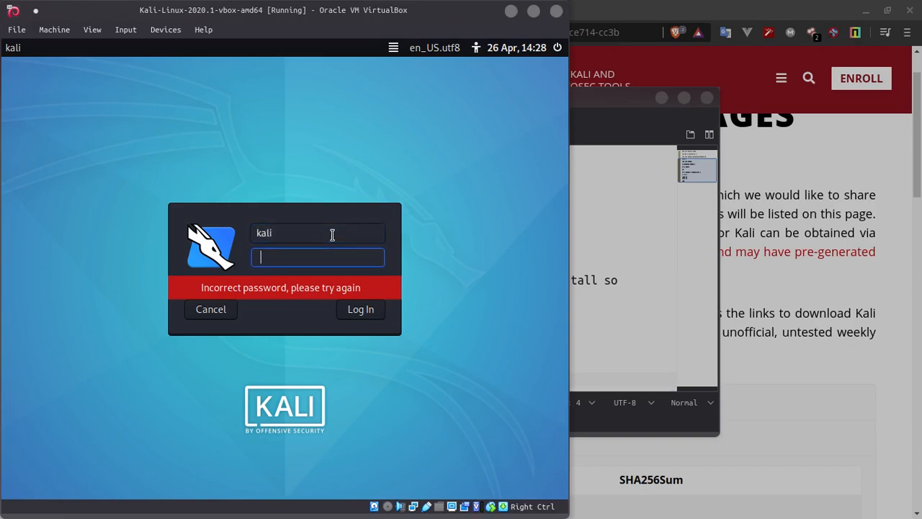
text(kali)
click(351, 316)
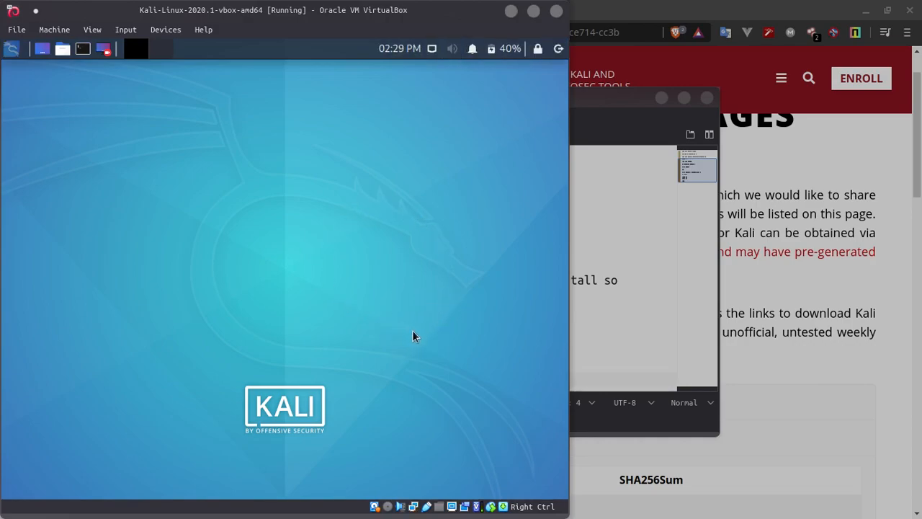
Append a 'done' line after 'thanks' in the Kate notes, then switch to SimpleScreenRecorder
click(622, 363)
key(Down)
key(Right)
key(Right)
key(Right)
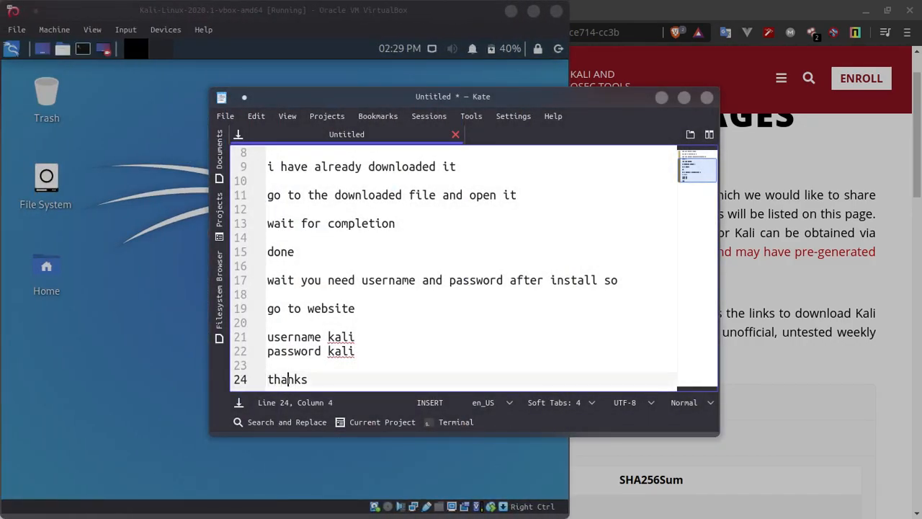
key(Right)
key(Return)
key(Return)
text(do)
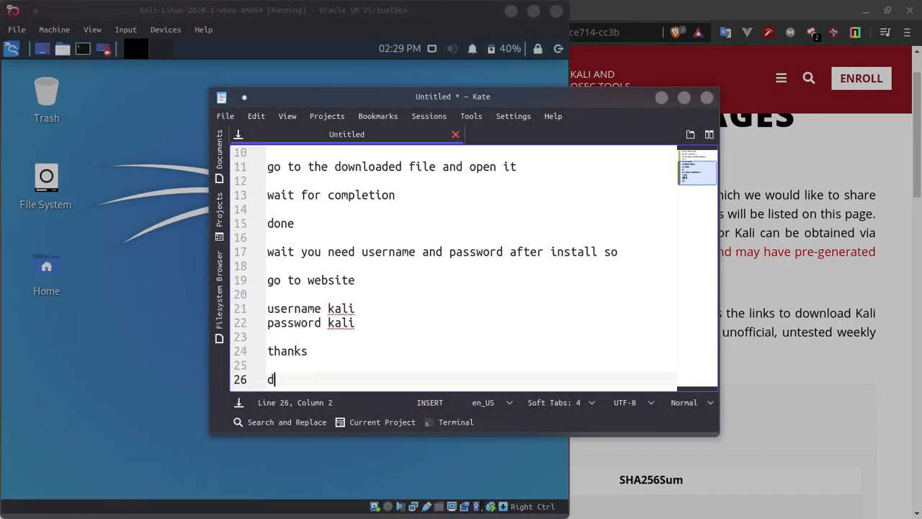
text(ne)
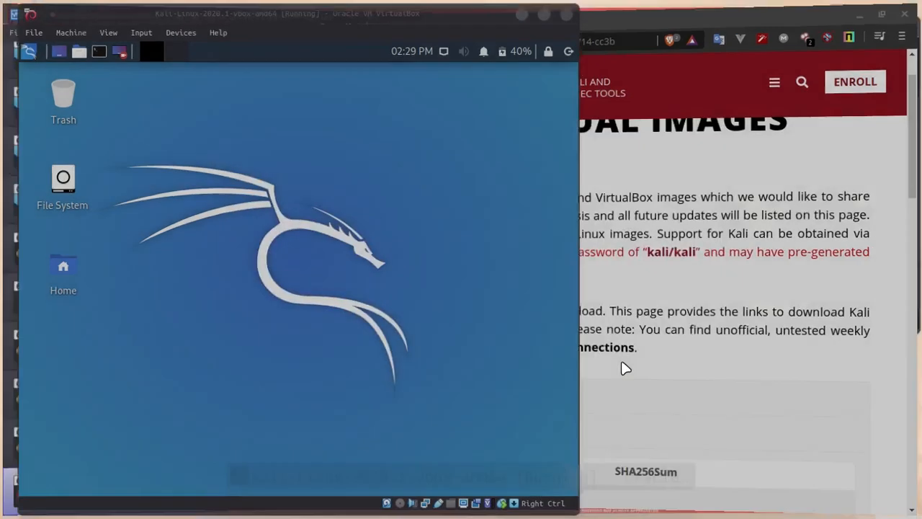
key(alt+Tab)
key(alt+Tab)
key(alt+Tab)
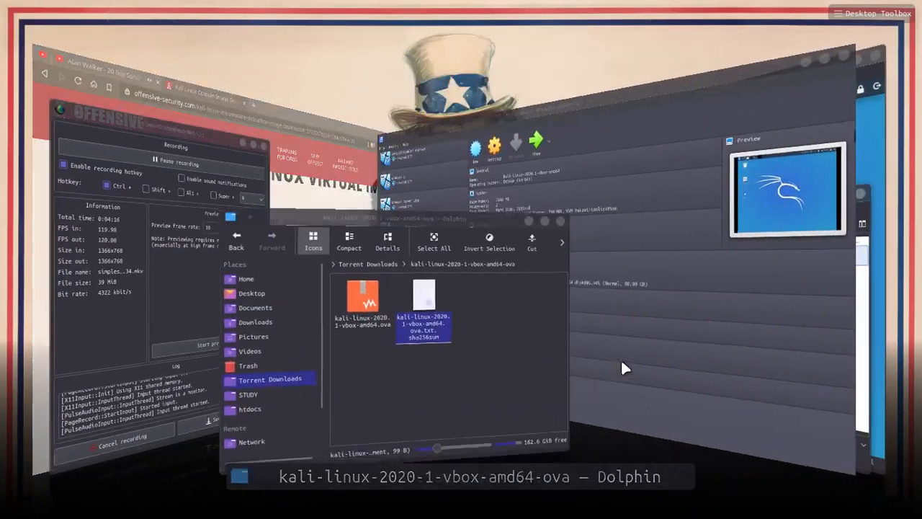
key(alt+Tab)
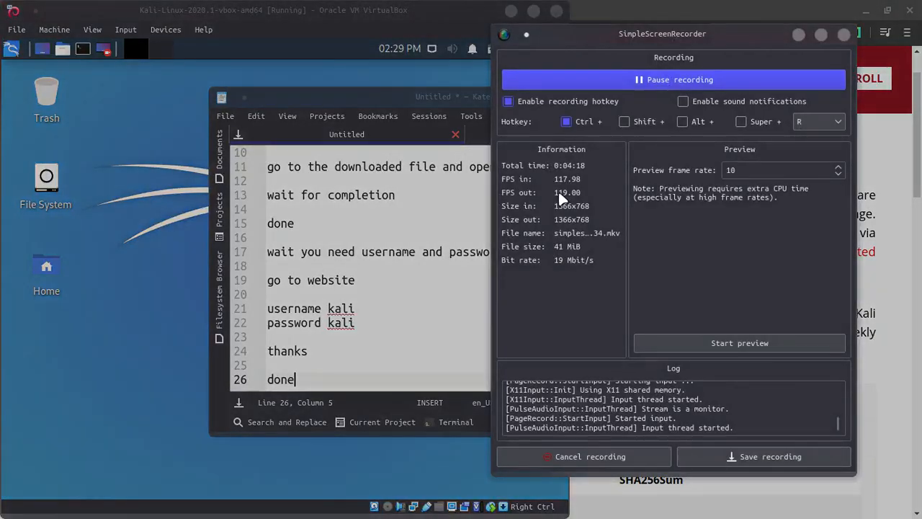